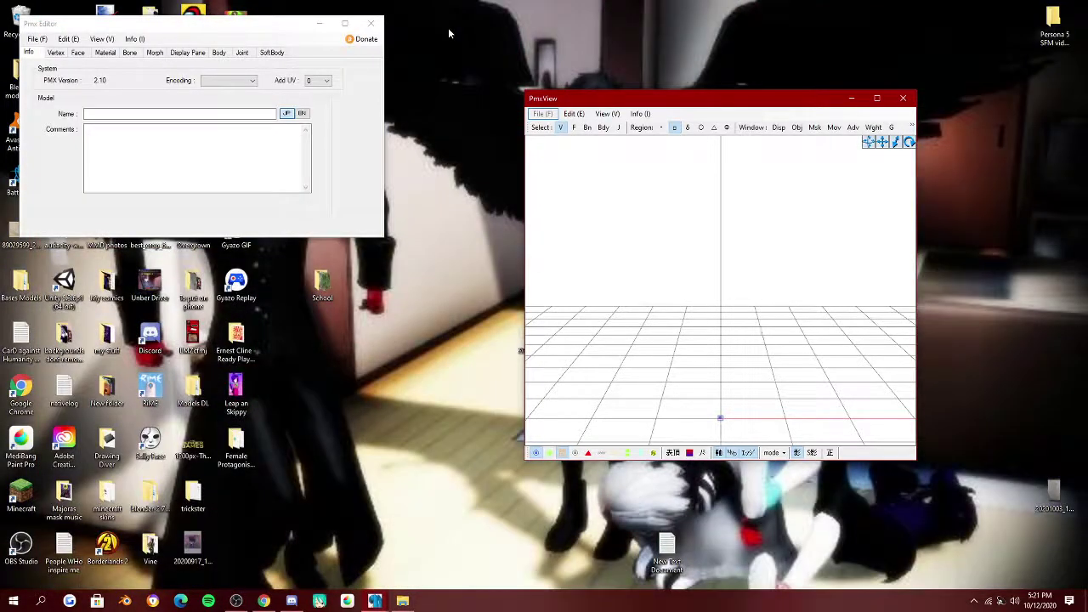
left_click_drag(214, 24, 307, 43)
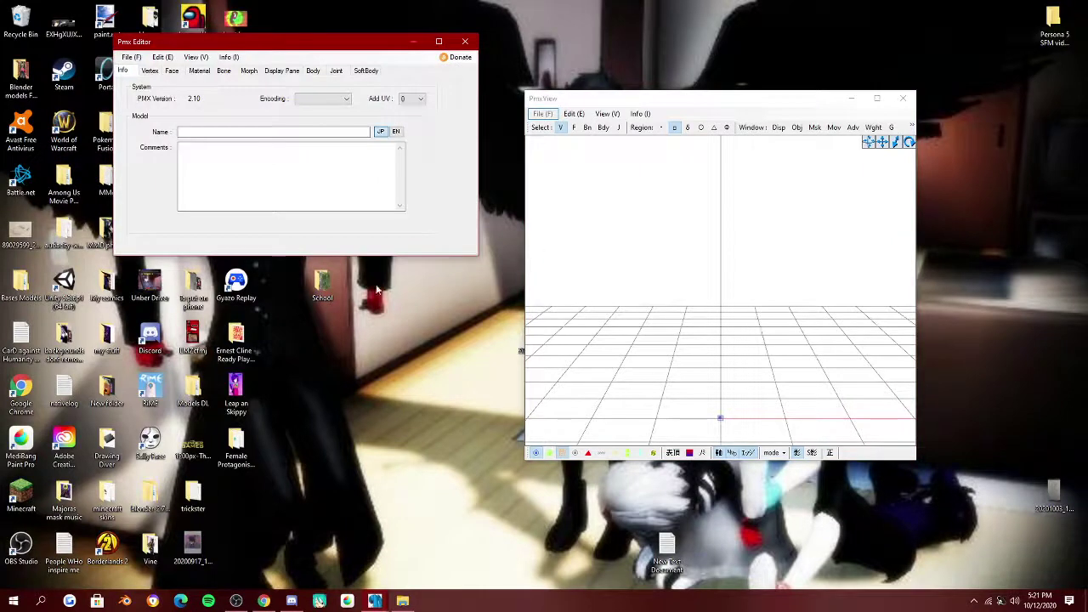
left_click_drag(365, 258, 364, 309)
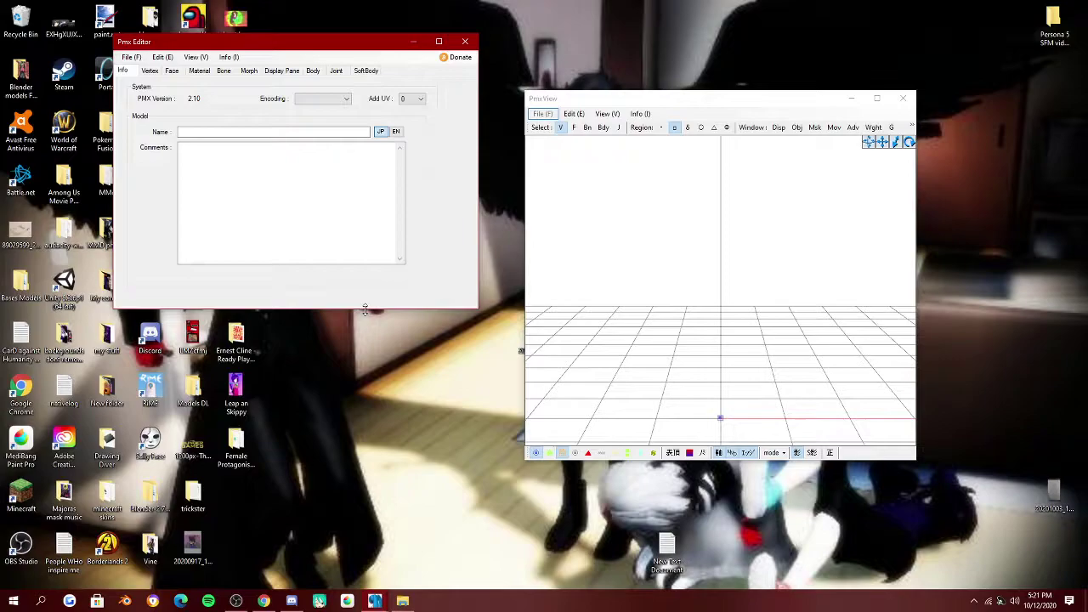
left_click(265, 601)
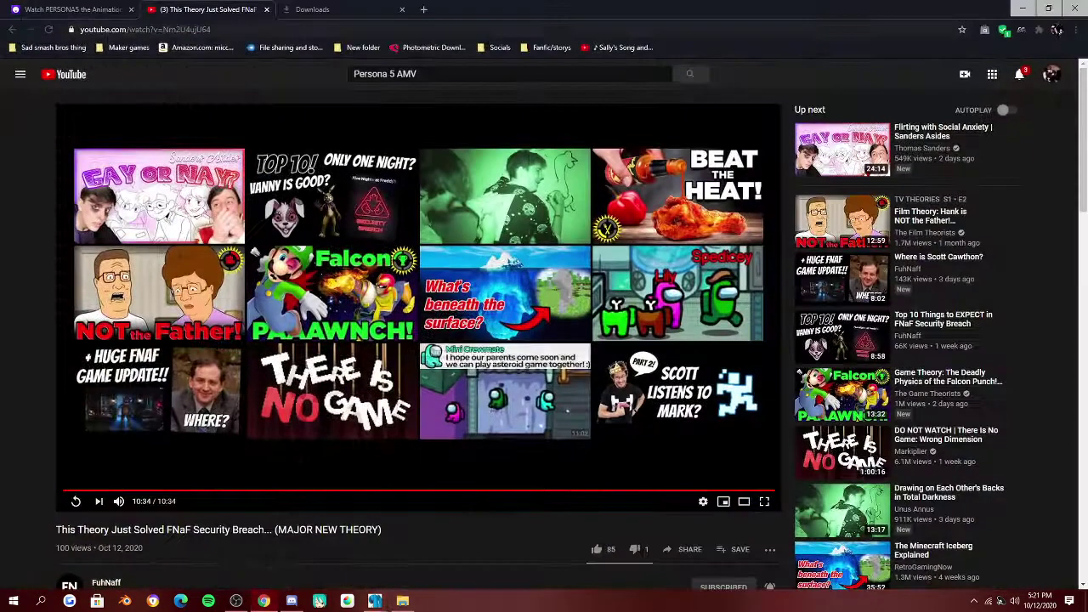
key("alt+Tab")
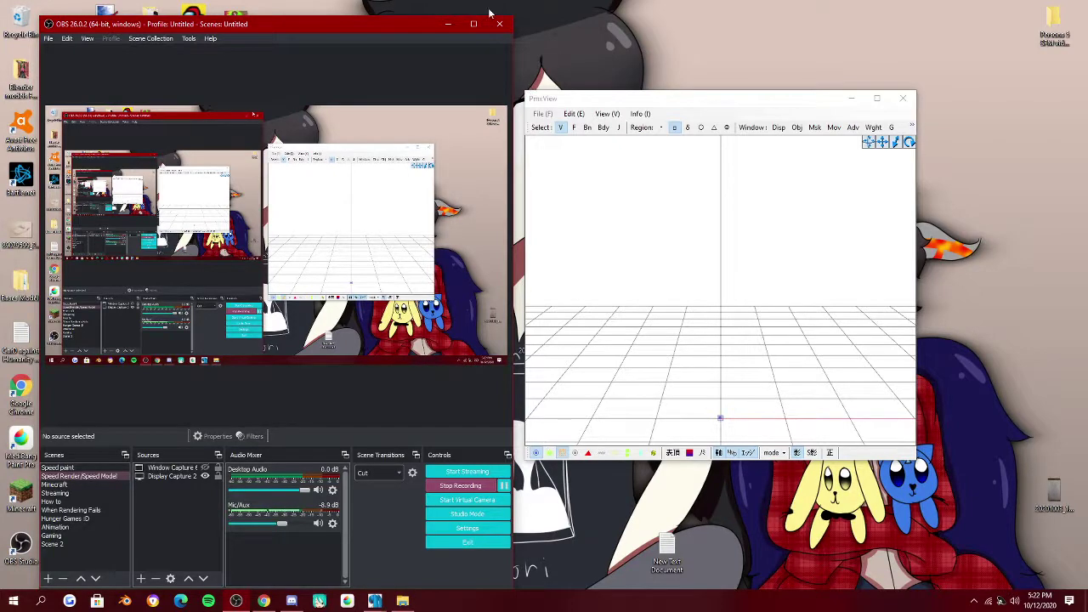
Minimise OBS and arrange the Pmx Editor and PmxView windows side by side on the desktop
left_click(448, 23)
left_click_drag(252, 42, 325, 67)
left_click_drag(387, 332, 399, 278)
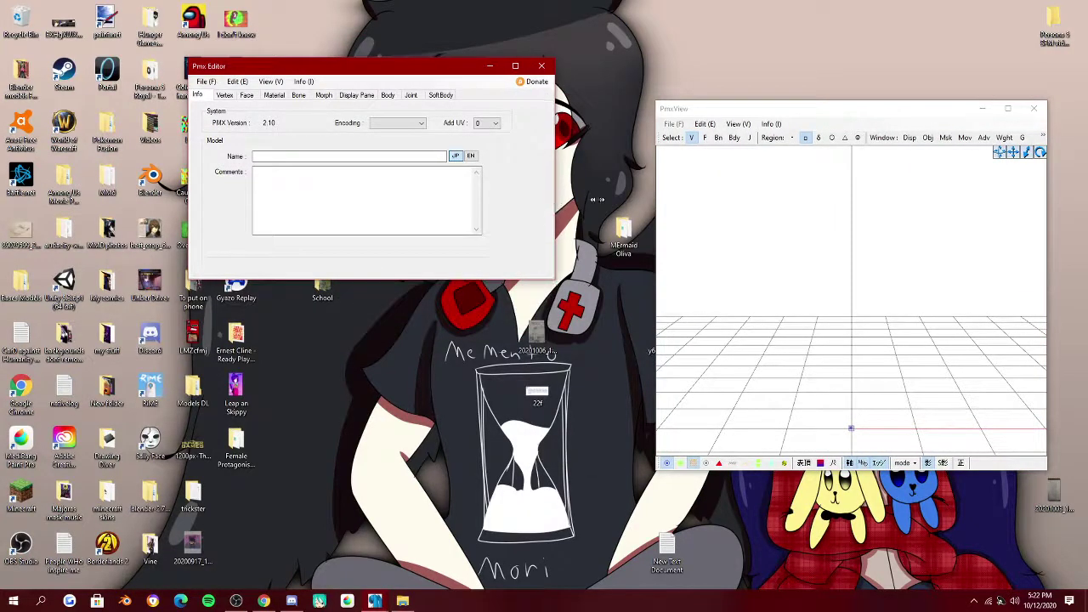
left_click_drag(385, 66, 463, 47)
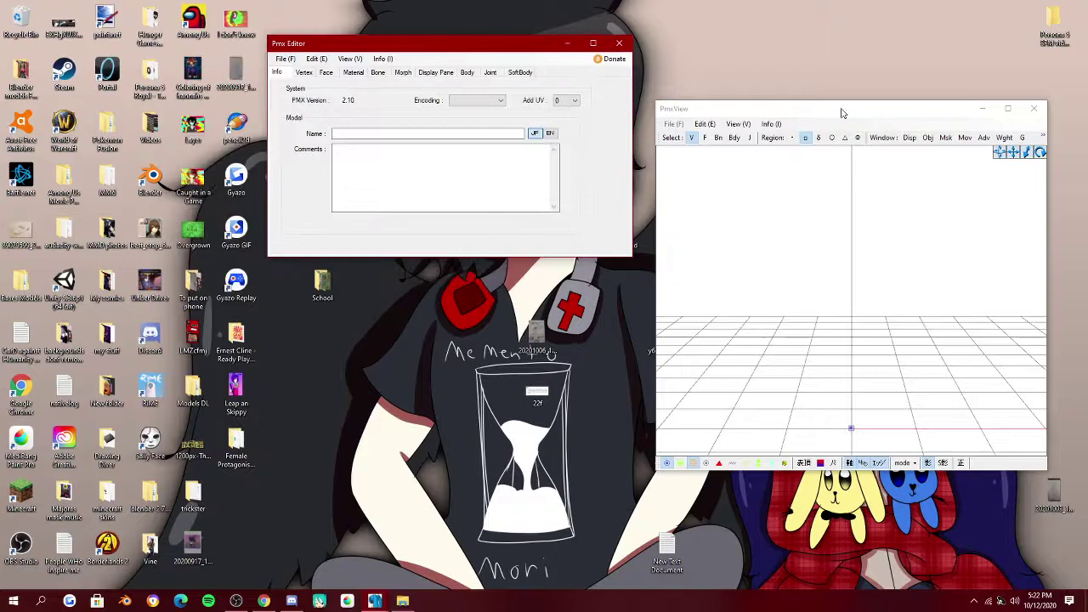
left_click_drag(841, 111, 865, 102)
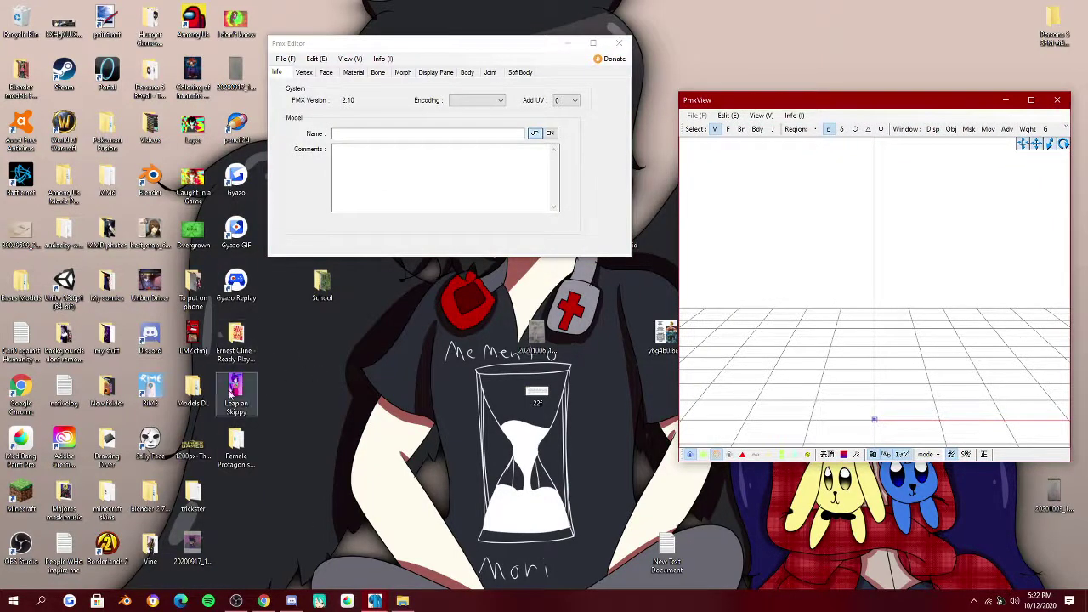
Import the Leap an Skippy image from the desktop as a new model at custom scale 1 and maximize PmxView
left_click_drag(234, 395, 895, 335)
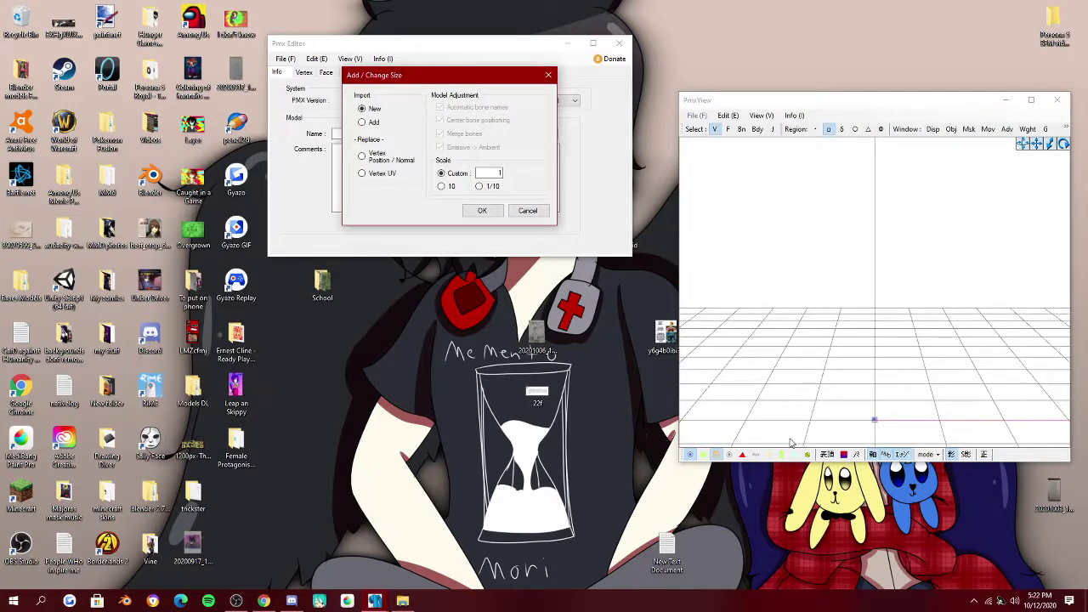
left_click(481, 211)
scroll(903, 358, "down", 5)
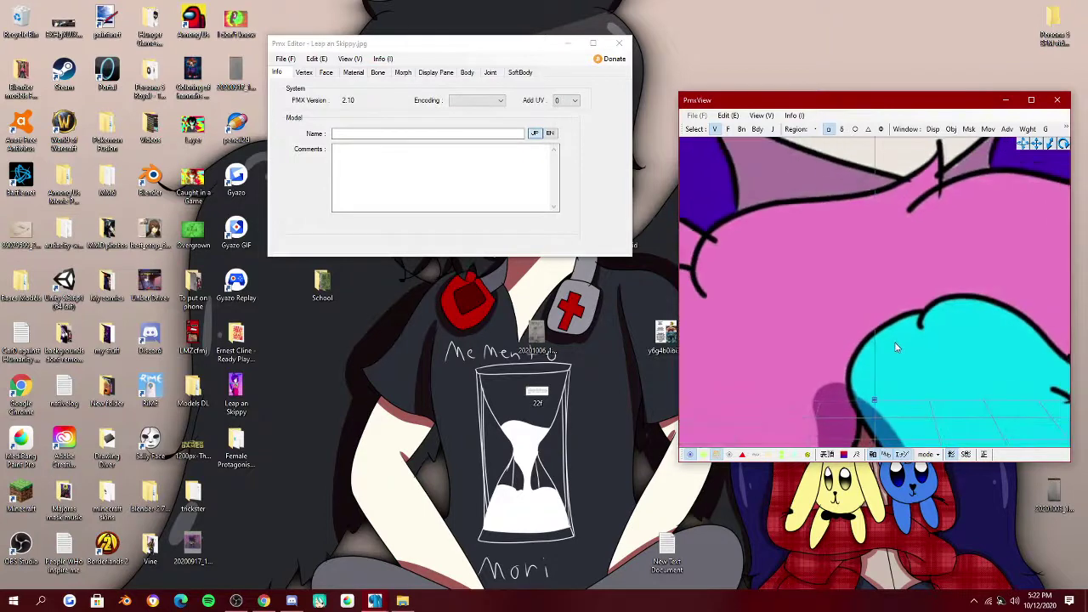
left_click_drag(1049, 145, 1001, 159)
left_click(1031, 99)
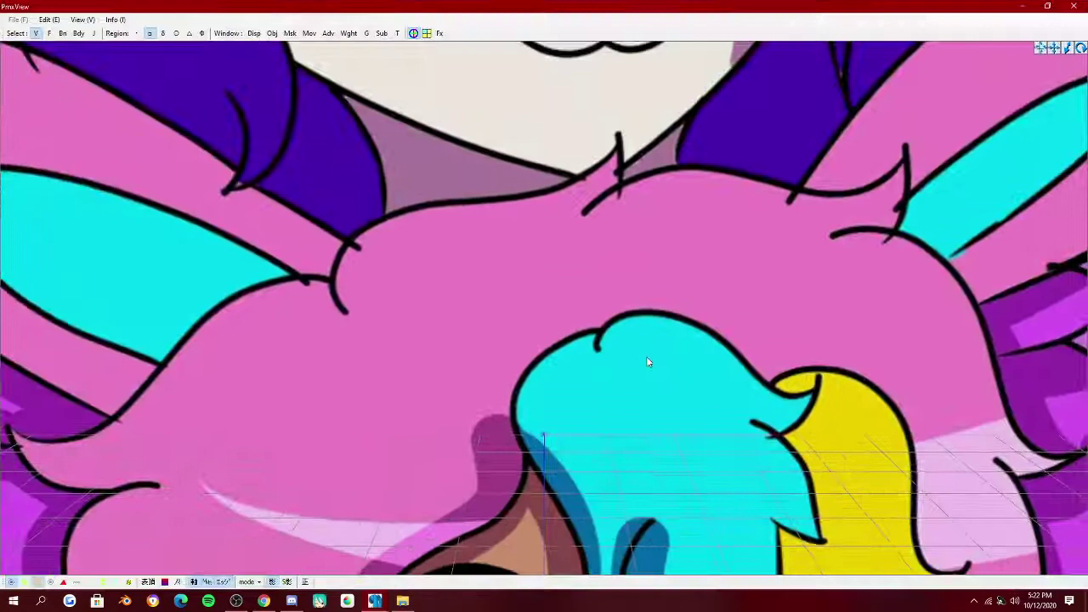
Box-select all vertices of the imported picture plane with the whole picture in view
scroll(668, 306, "down", 5)
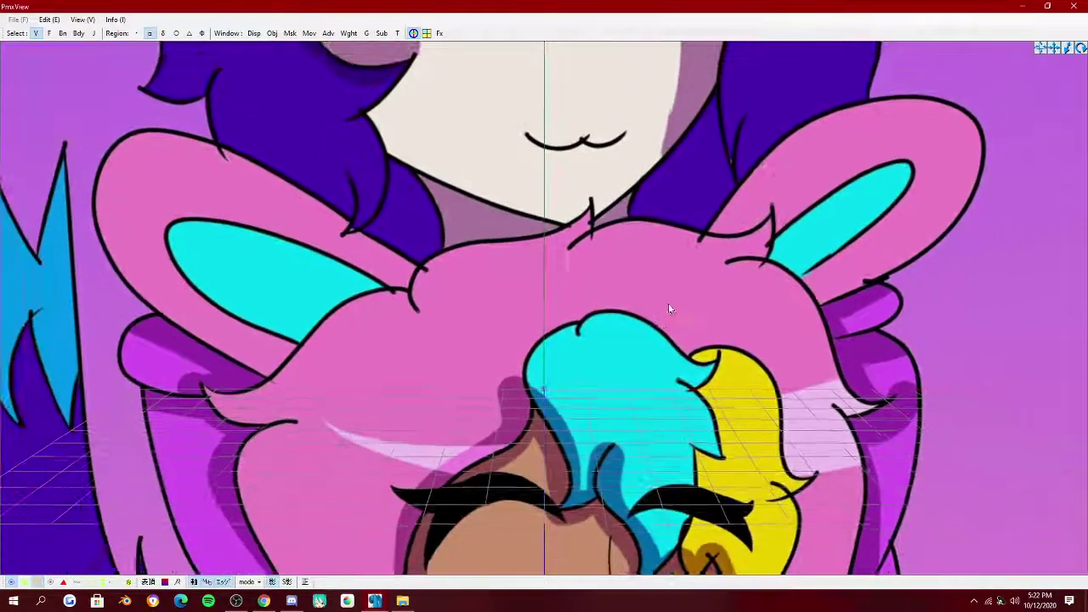
left_click_drag(1069, 49, 893, 46)
scroll(769, 331, "down", 2)
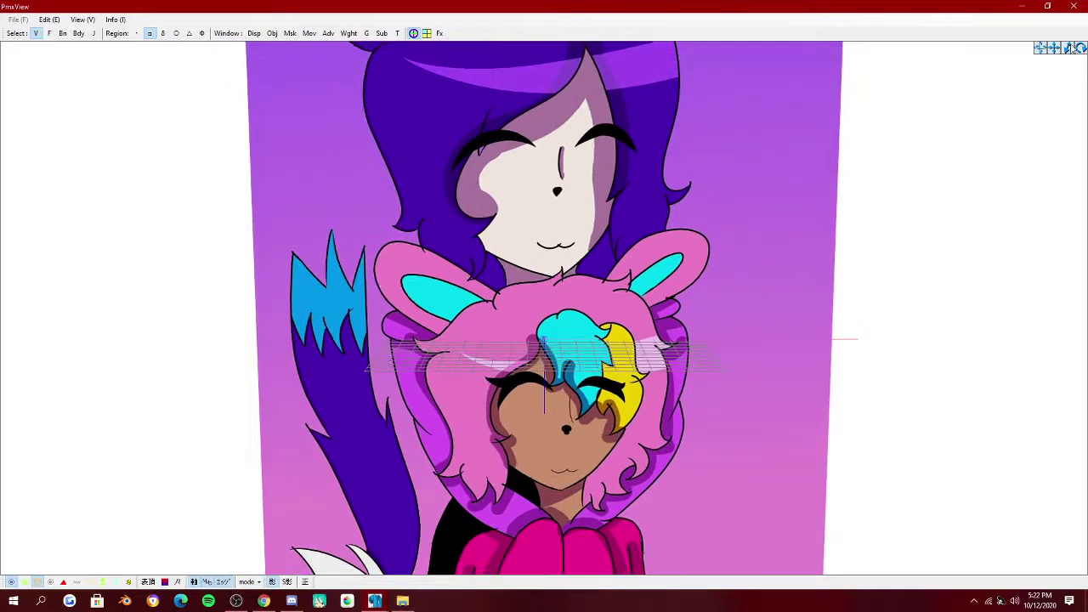
left_click_drag(1072, 49, 1068, 40)
scroll(1039, 169, "down", 3)
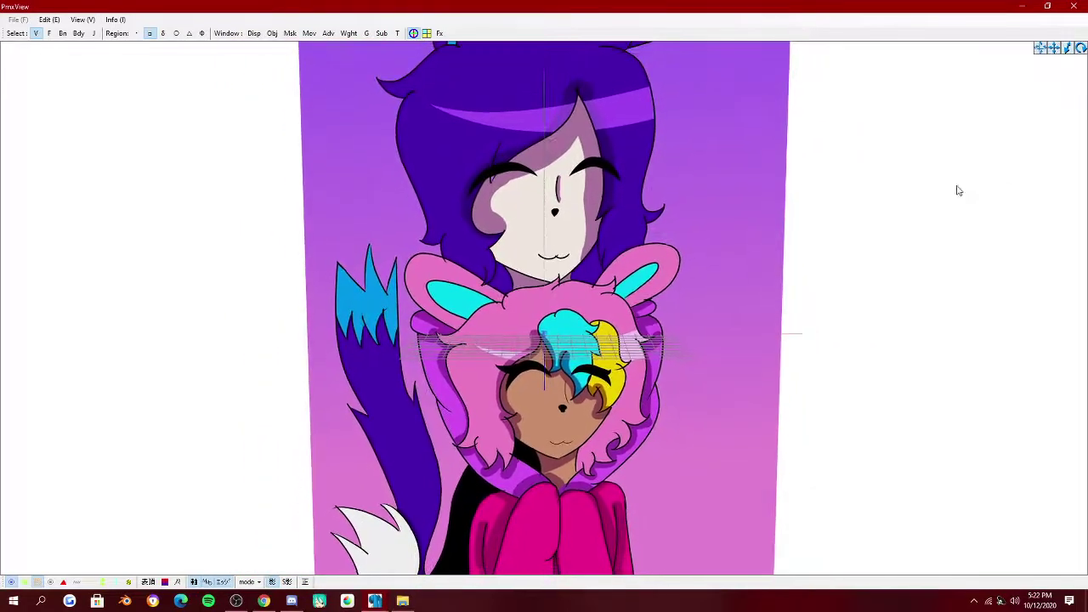
scroll(904, 262, "down", 5)
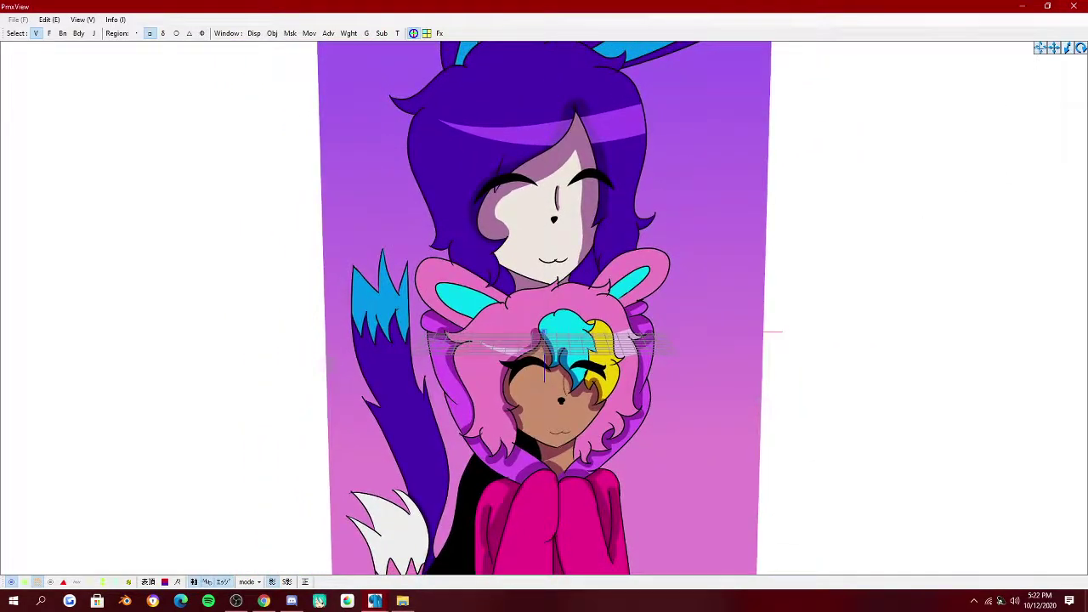
left_click_drag(1067, 49, 912, 294)
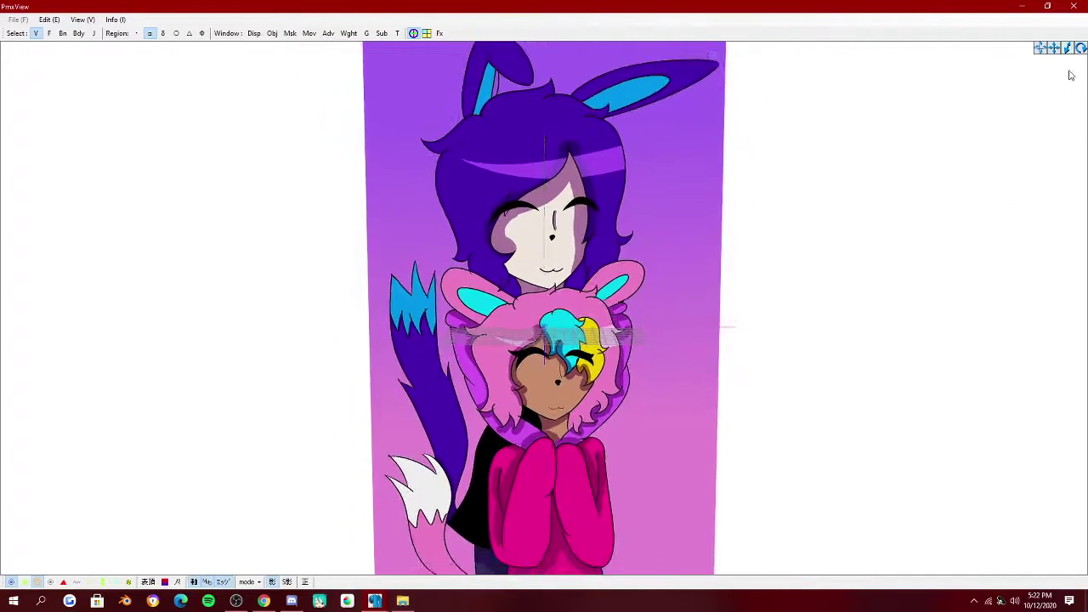
left_click_drag(1067, 48, 417, 237)
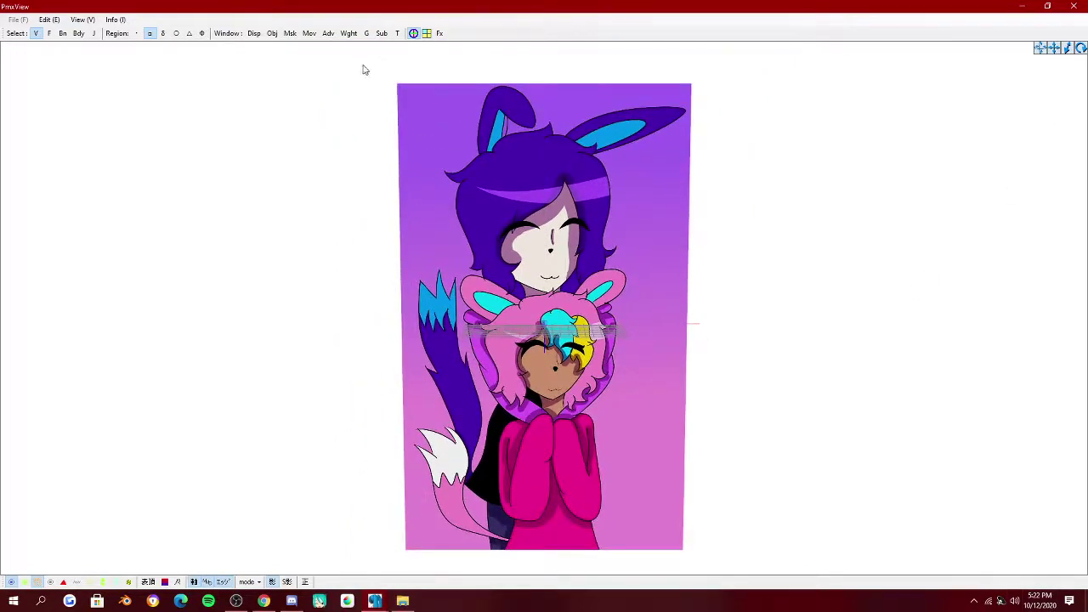
left_click_drag(362, 70, 818, 581)
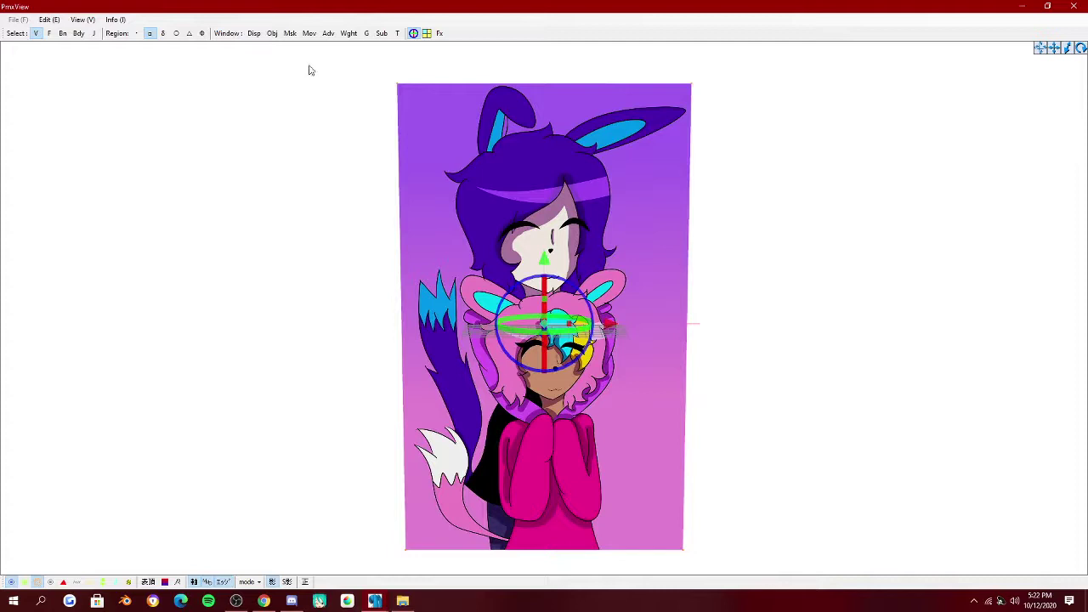
Scale the selected picture down to a small size around the origin using Object Manipulation
left_click(290, 34)
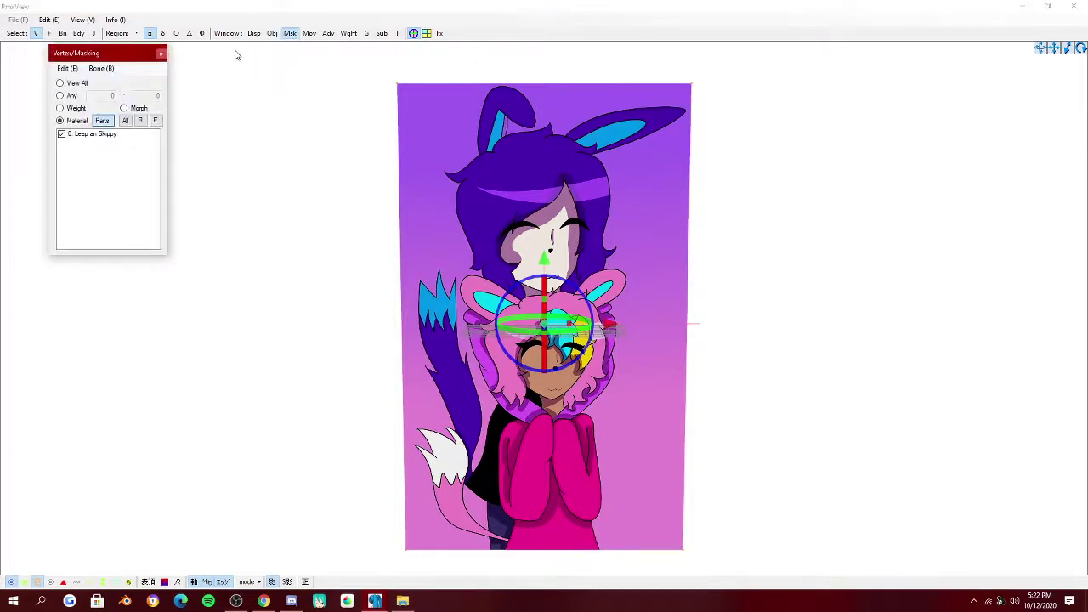
left_click(161, 54)
left_click(308, 33)
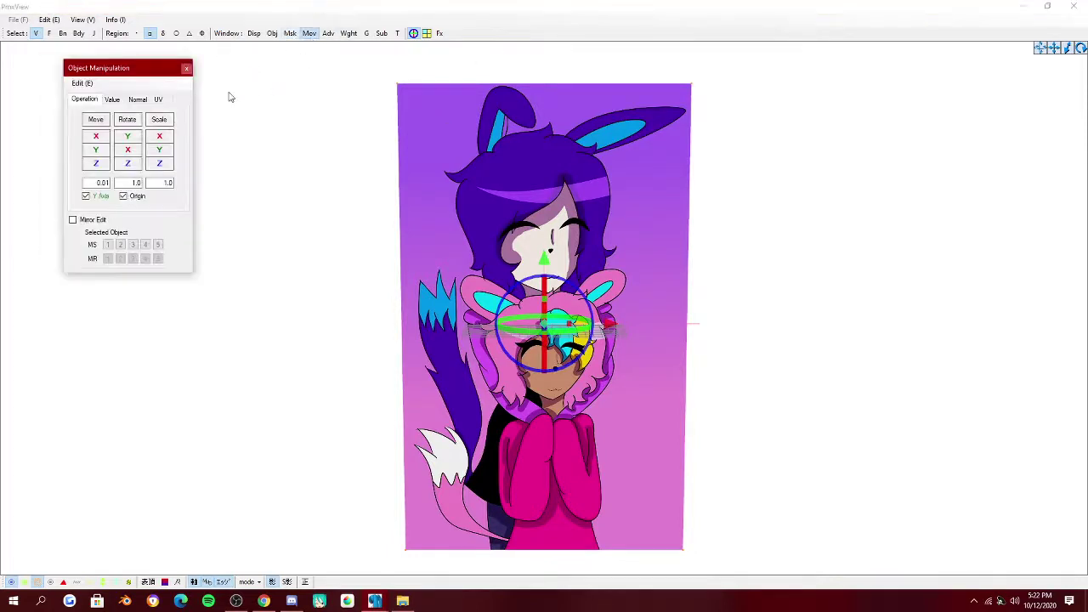
left_click(159, 119)
scroll(685, 316, "up", 2)
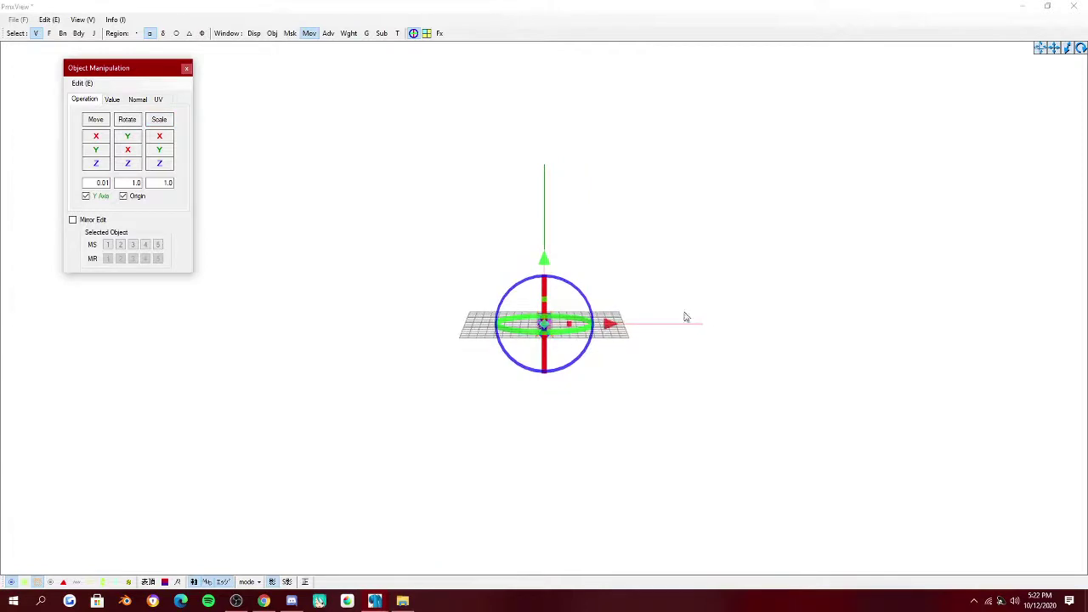
scroll(717, 280, "up", 6)
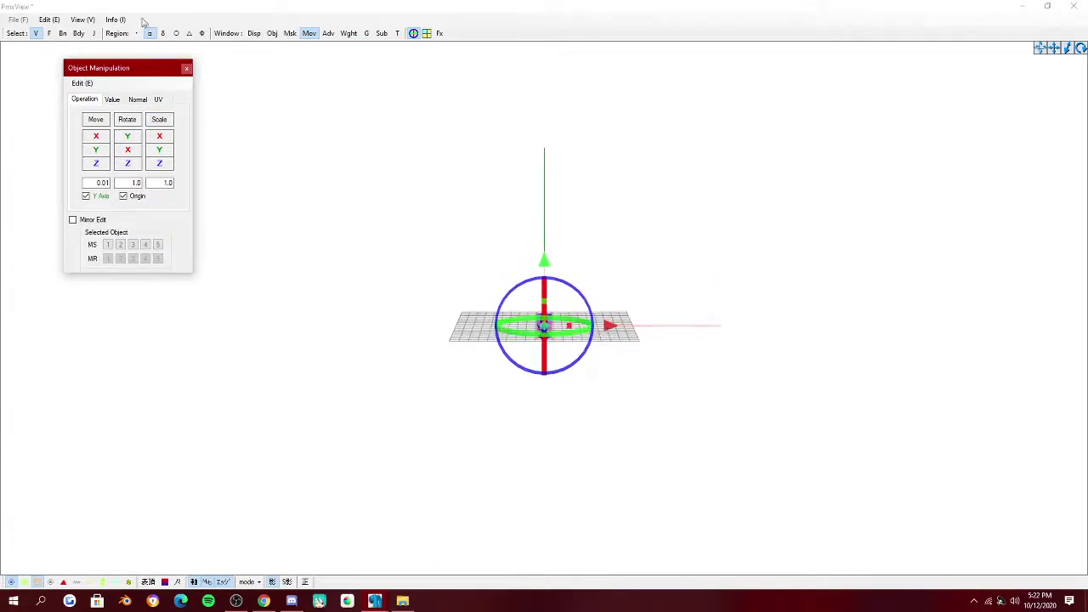
Set the view's rotation centre to the selected vertices
left_click(82, 20)
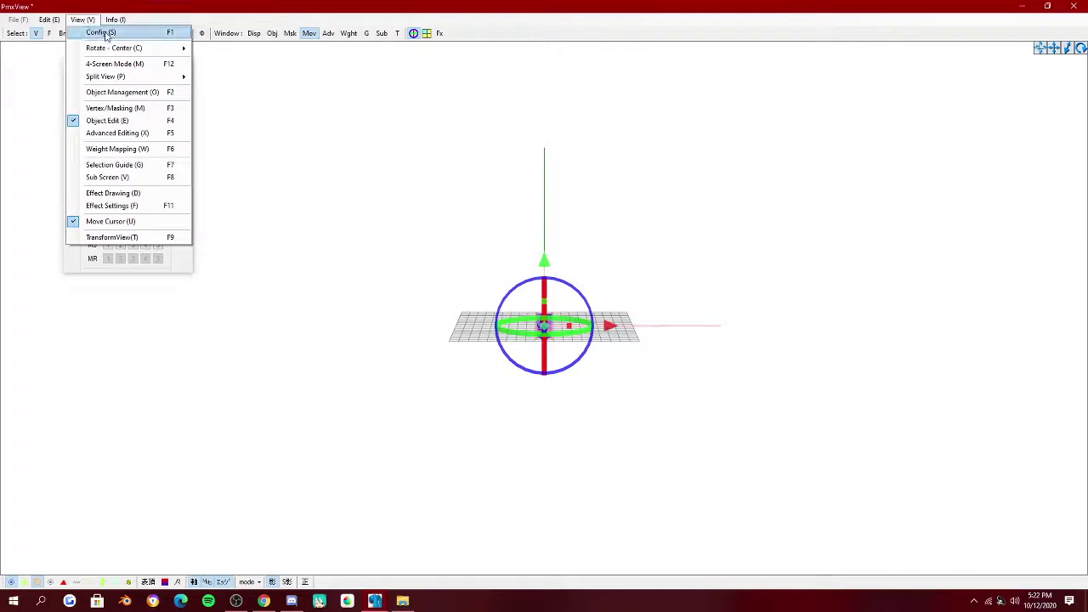
left_click(102, 32)
left_click(207, 82)
left_click(83, 19)
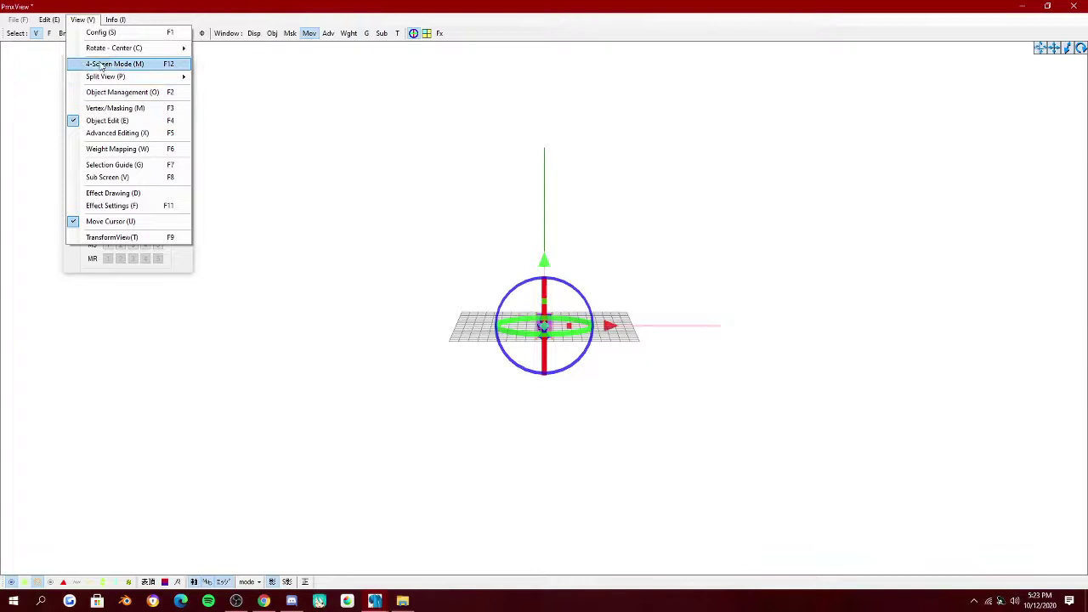
mouse_move(97, 50)
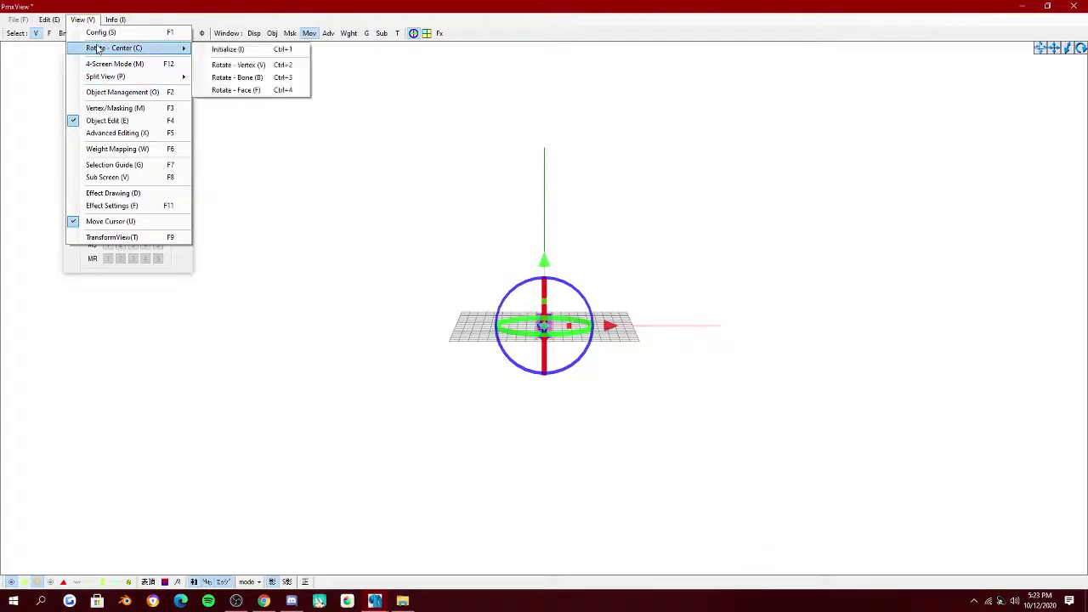
left_click(238, 64)
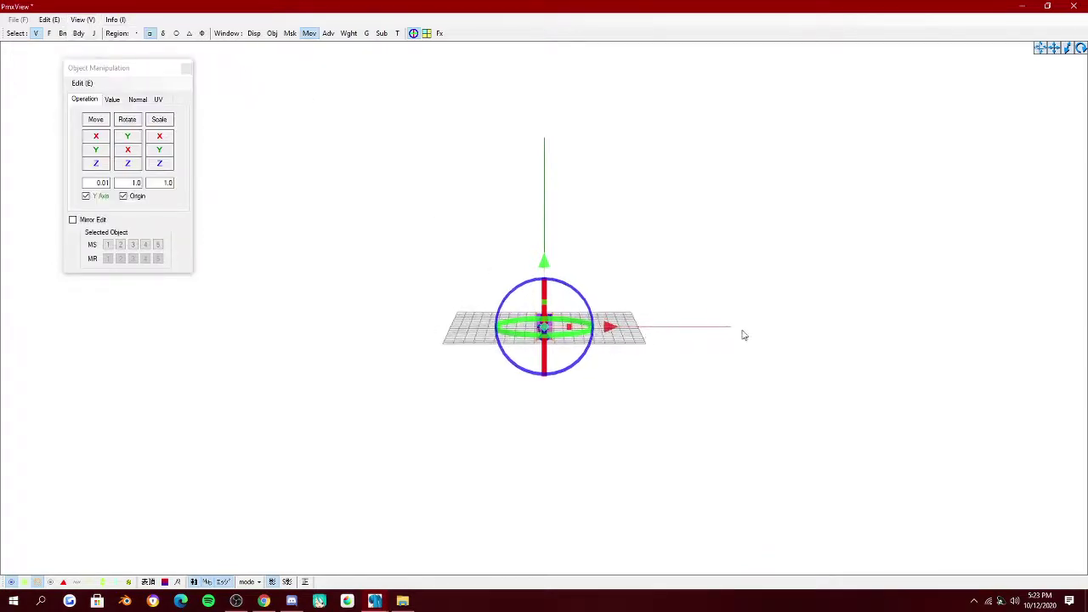
Move the reduced picture up along the Y axis so it stands above the floor grid
left_click_drag(1069, 52, 1063, 36)
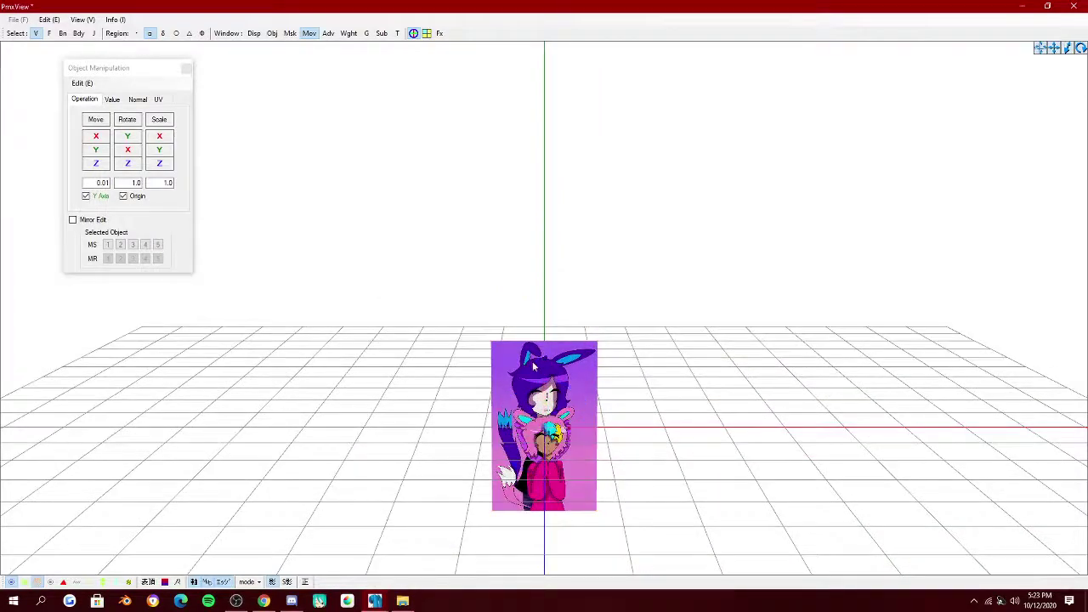
left_click_drag(541, 370, 542, 219)
scroll(631, 241, "up", 1)
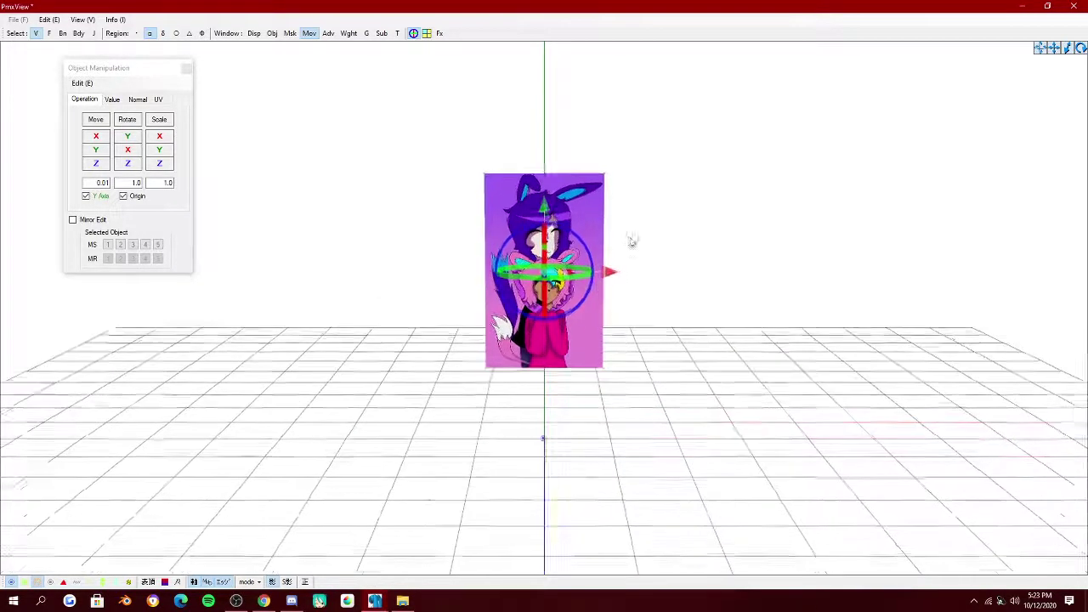
Reselect the whole picture and adjust its scale and height so its base rests on the floor grid
right_click_drag(631, 240, 816, 293)
scroll(816, 293, "up", 3)
left_click_drag(345, 176, 720, 498)
scroll(724, 476, "up", 3)
mouse_move(160, 120)
left_mouse_down()
mouse_move(126, 121)
mouse_move(162, 121)
left_mouse_up()
left_click(617, 311)
Switch to Pmx Editor and save the model on the Desktop as a PMX file named Picture of Skippy
left_click(376, 604)
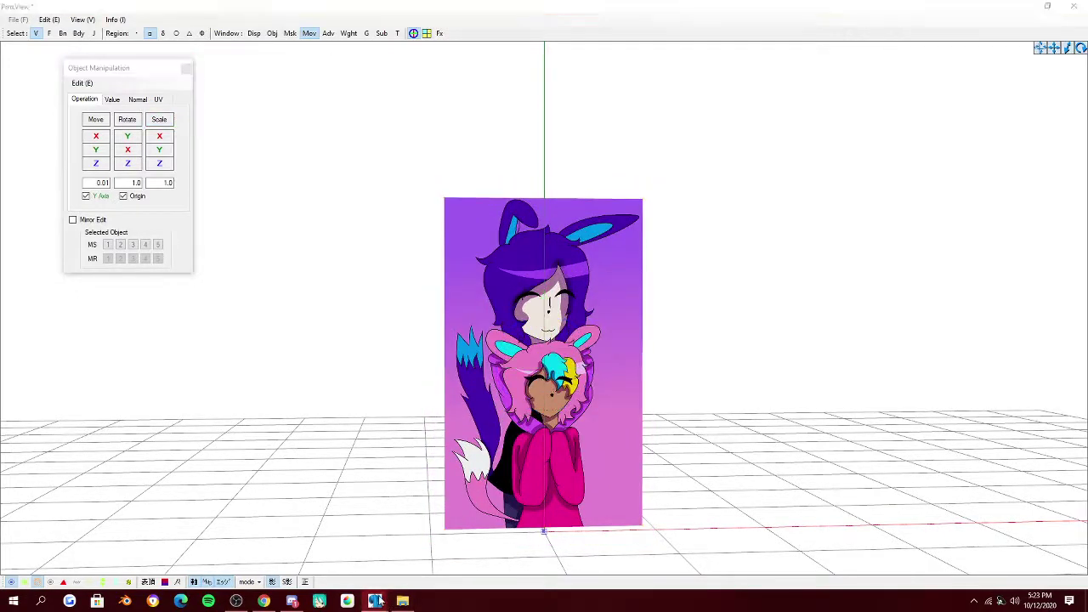
left_click(472, 565)
left_click(284, 58)
left_click(298, 100)
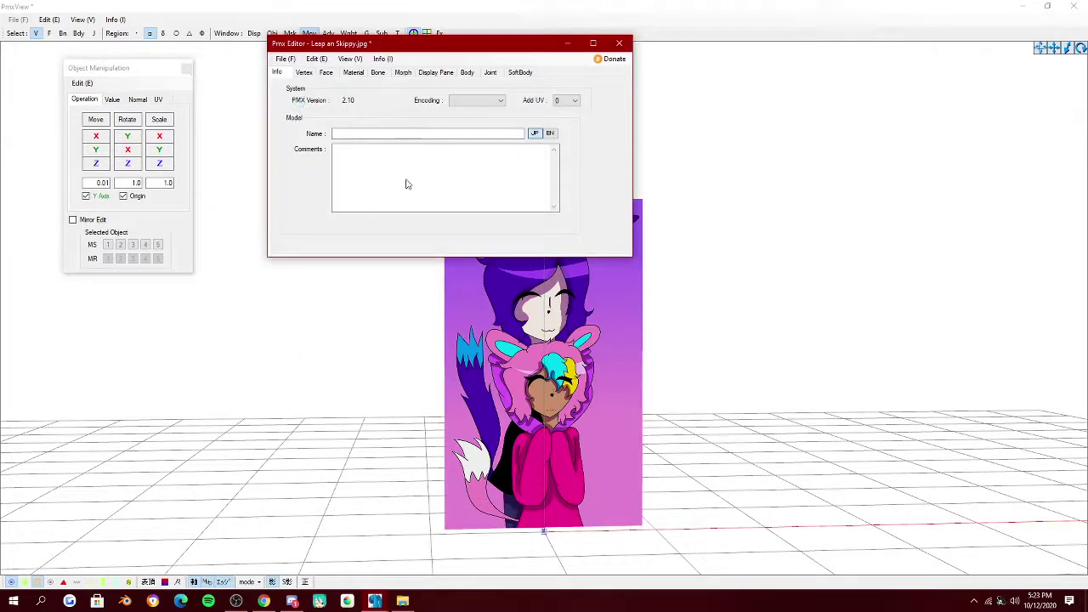
left_click(314, 191)
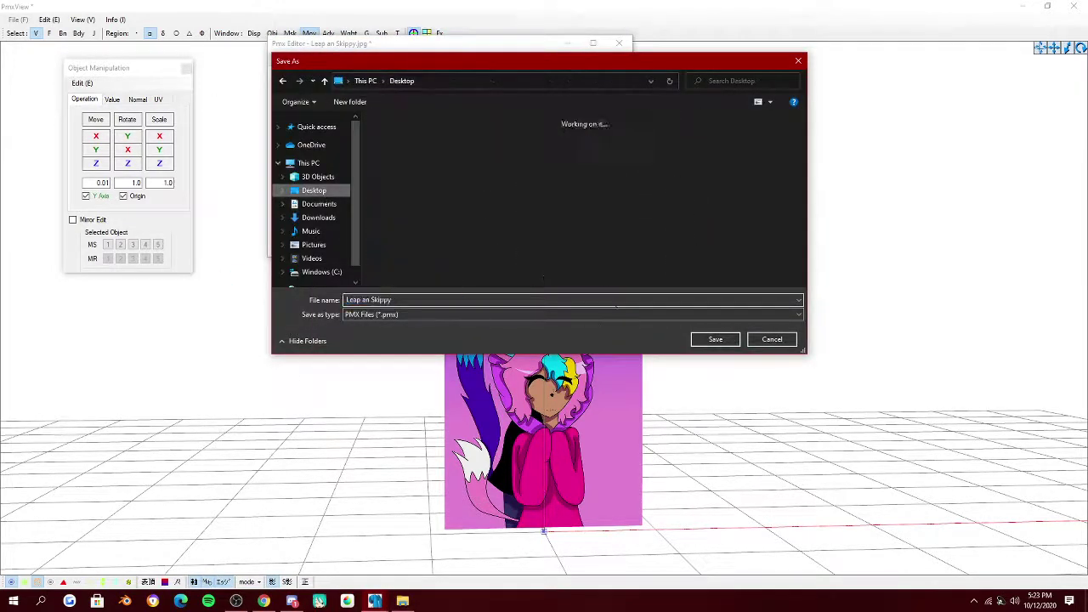
scroll(371, 251, "down", 5)
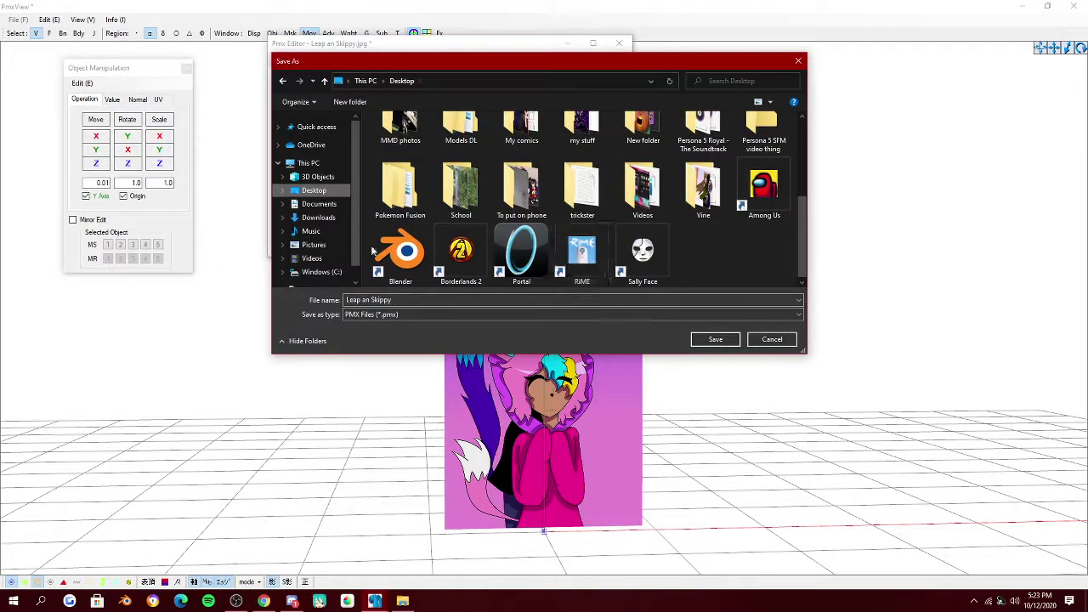
left_click(415, 300)
key("BackSpace")
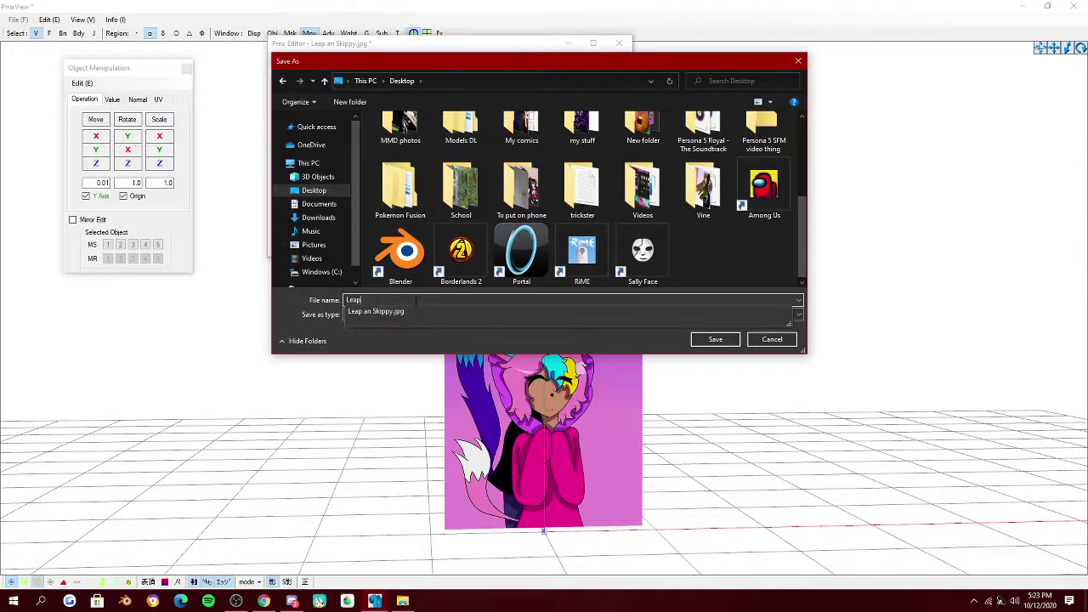
key("BackSpace")
key("BackSpace")
key("BackSpace")
key("BackSpace")
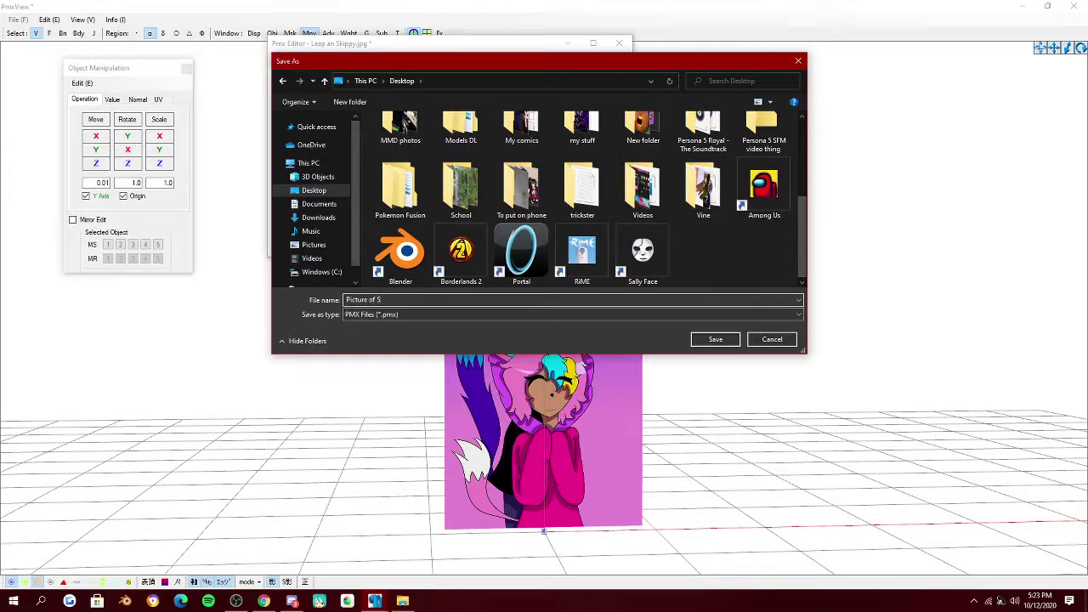
key("Return")
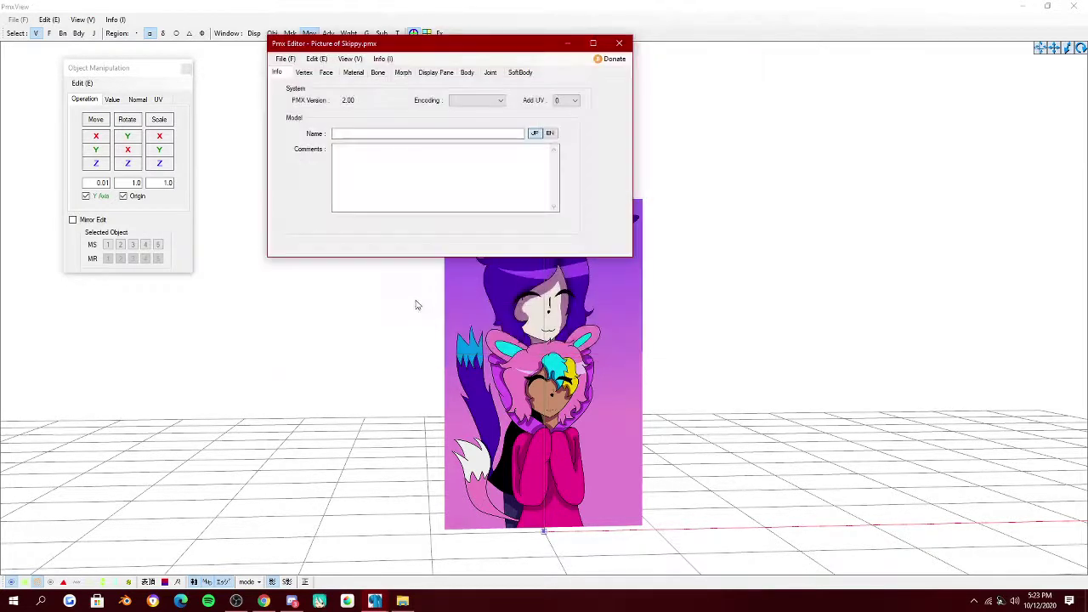
Close Pmx Editor together with its model view
left_click(285, 59)
left_click(312, 116)
left_click(618, 43)
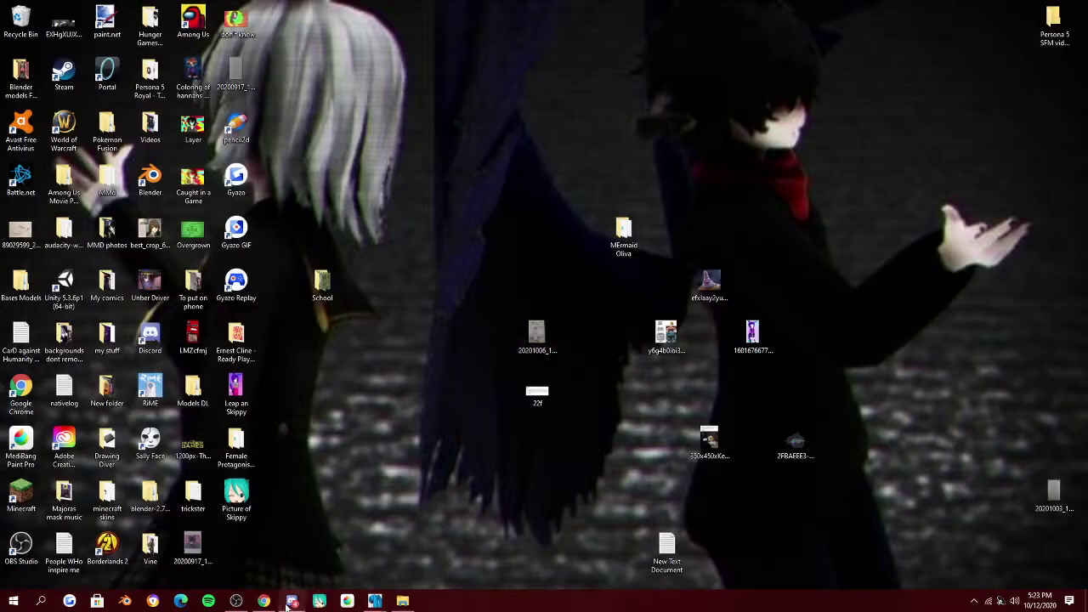
Open the Desktop folder in File Explorer, place the window over MikuMikuDance and bring the Picture of Skippy file into view
left_click(401, 602)
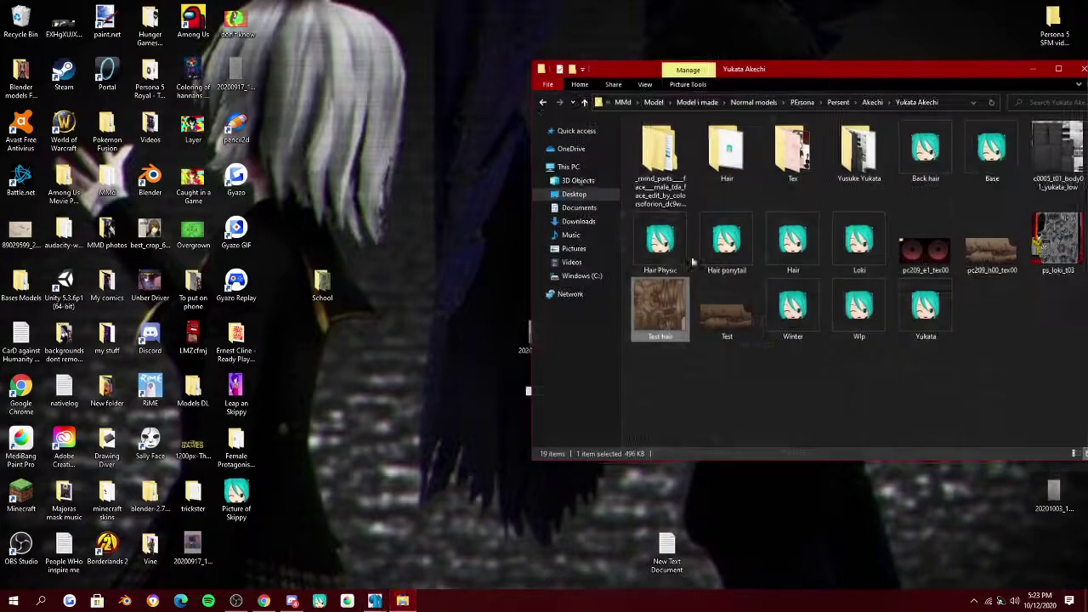
left_click(584, 195)
scroll(977, 319, "down", 5)
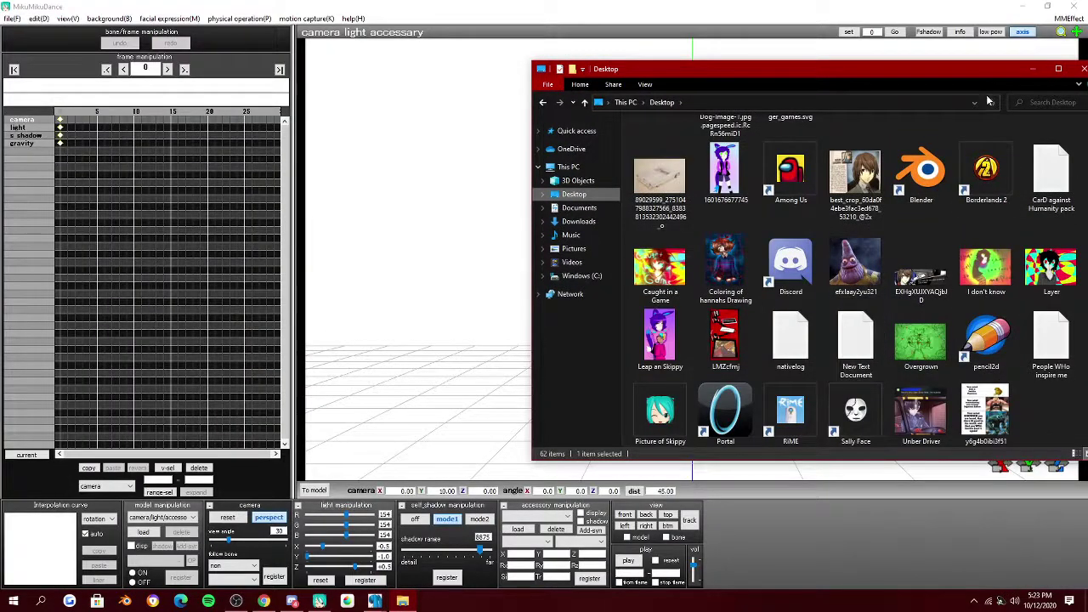
scroll(931, 353, "up", 2)
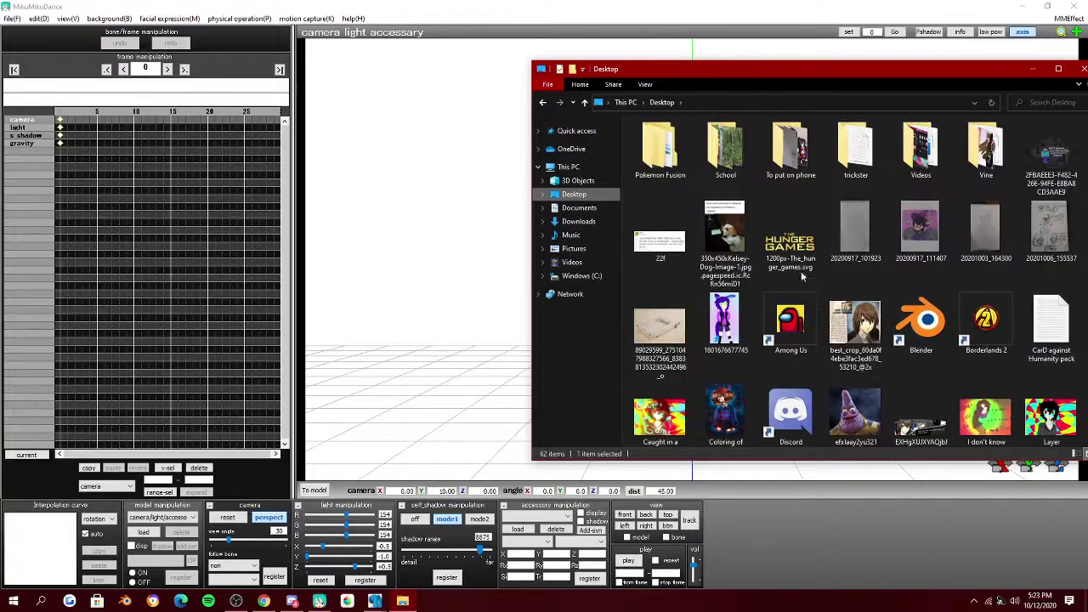
left_click_drag(947, 74, 722, 76)
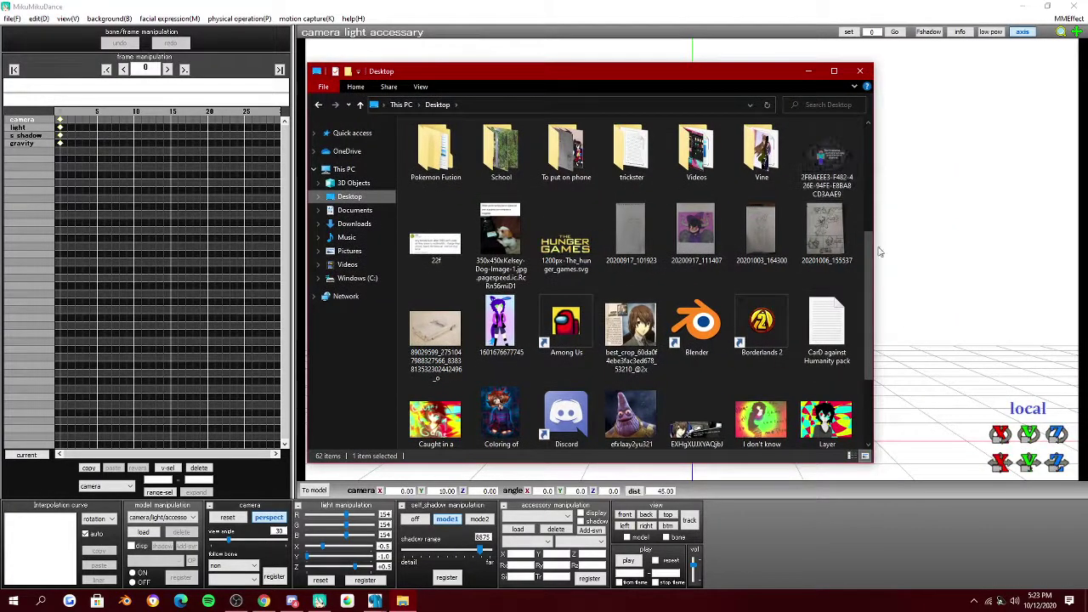
left_click_drag(869, 251, 869, 314)
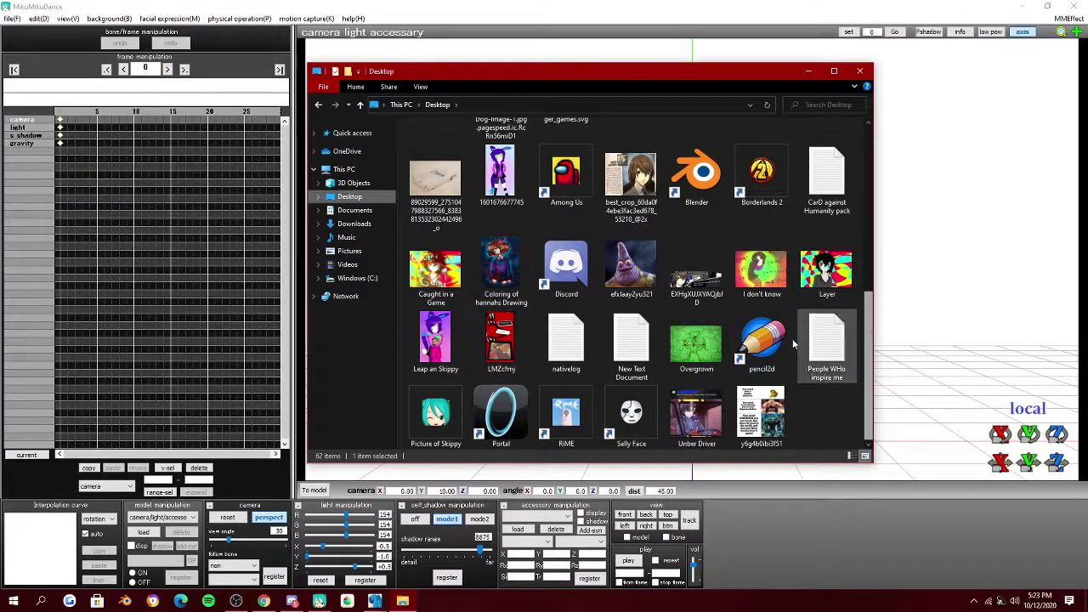
Load the Picture of Skippy model from the Desktop folder into MikuMikuDance, accept its info dialog and minimize File Explorer
left_click(435, 415)
left_click_drag(920, 177, 920, 177)
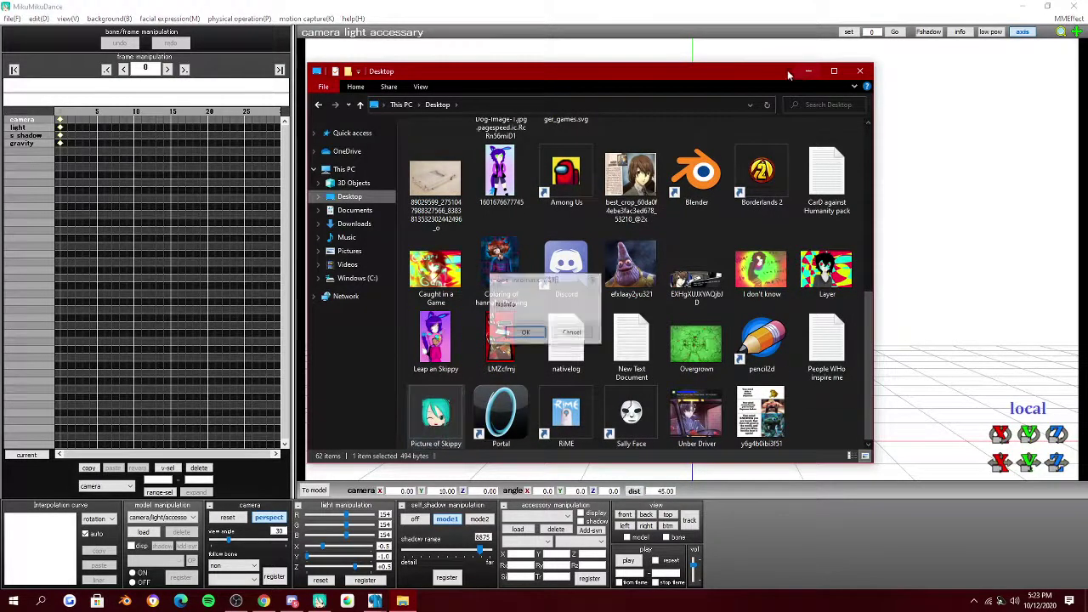
left_click(807, 72)
left_click(508, 337)
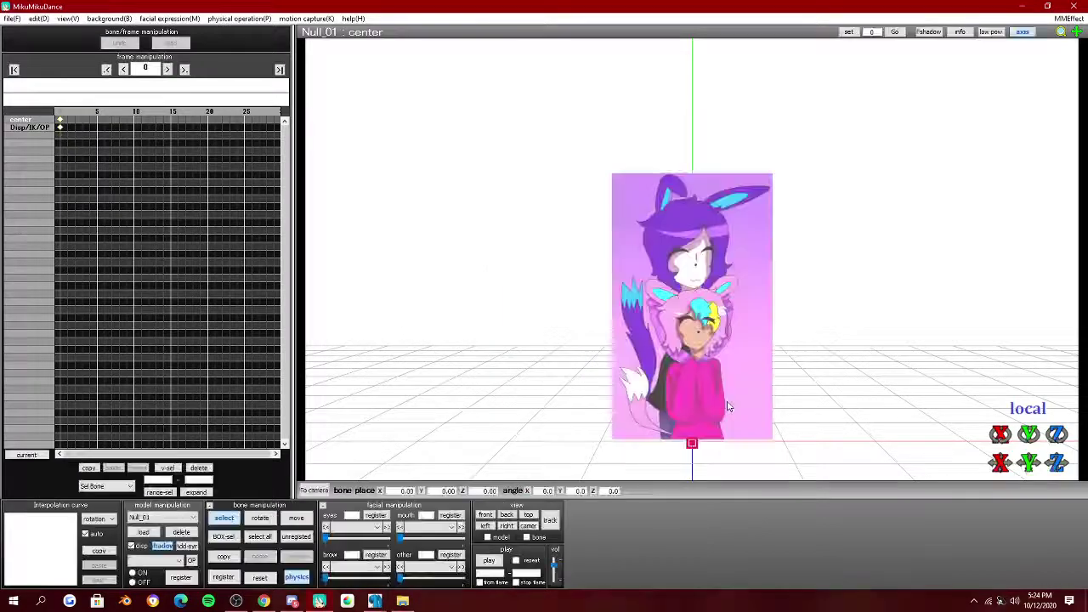
Test the picture's center bone by rotating it about -11.6 degrees around Y and moving it along its local X axis
scroll(728, 406, "up", 5)
scroll(729, 405, "down", 2)
scroll(918, 342, "down", 1)
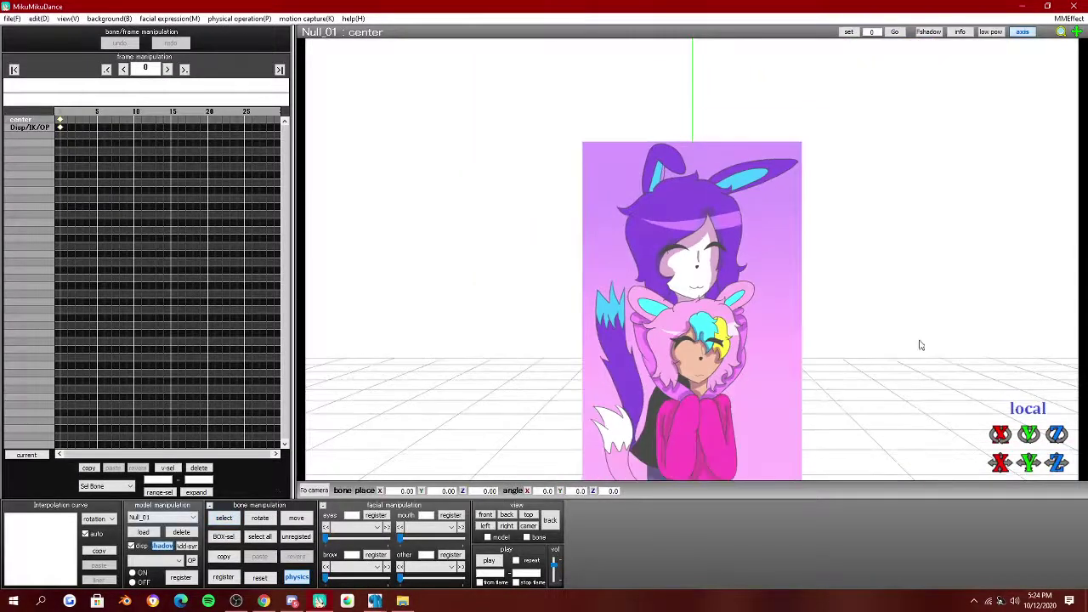
left_click_drag(1028, 435, 1003, 425)
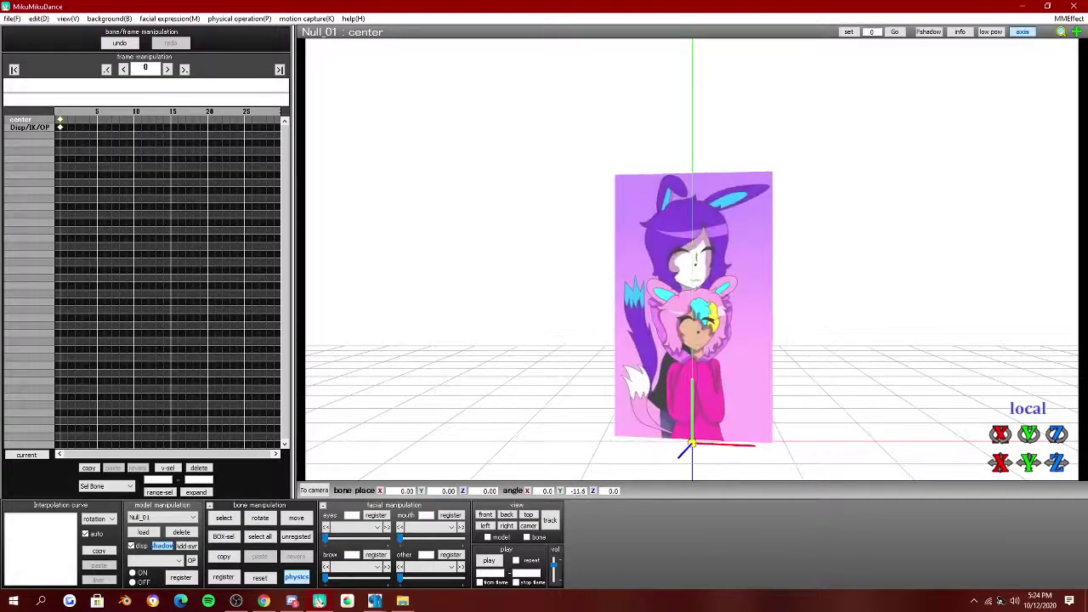
right_click_drag(884, 332, 692, 374)
left_click_drag(1000, 463, 937, 425)
right_click_drag(936, 425, 915, 425)
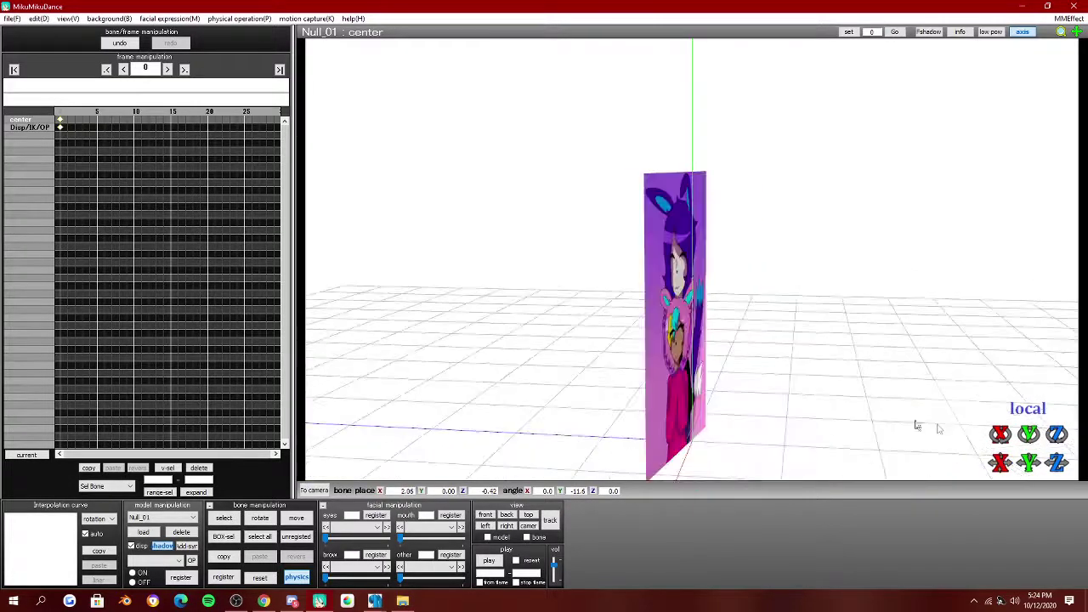
Turn the picture further around its Y axis, view it from another angle and reset its rotation to zero
left_click_drag(1027, 435, 1001, 371)
right_click_drag(825, 397, 916, 416)
left_click(260, 579)
right_click_drag(605, 437, 625, 395)
Switch the manipulation target from the picture model to camera/light/accessory
left_click(193, 517)
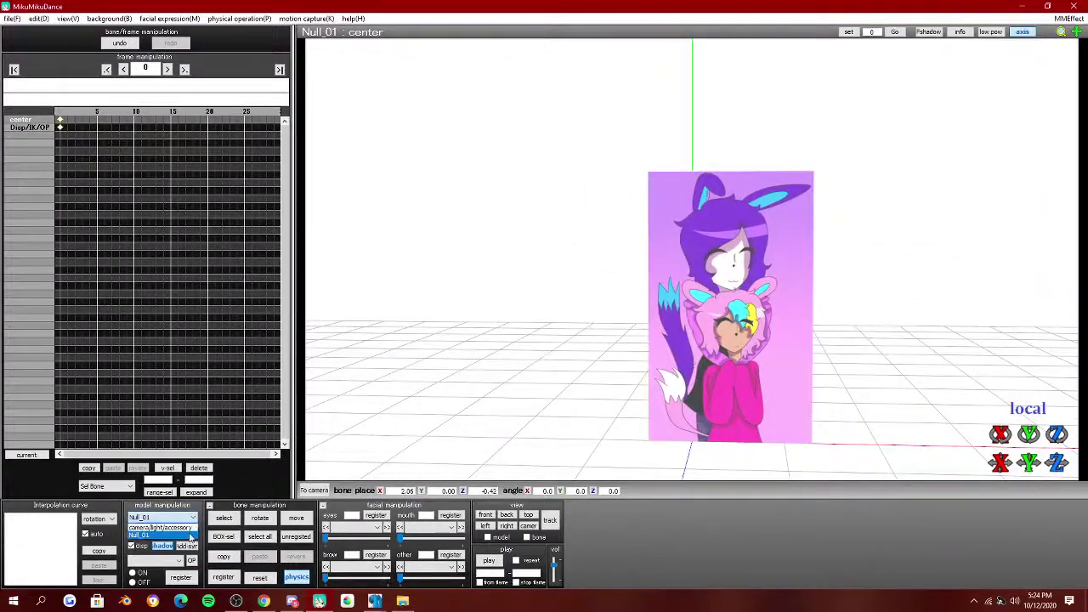
left_click(192, 531)
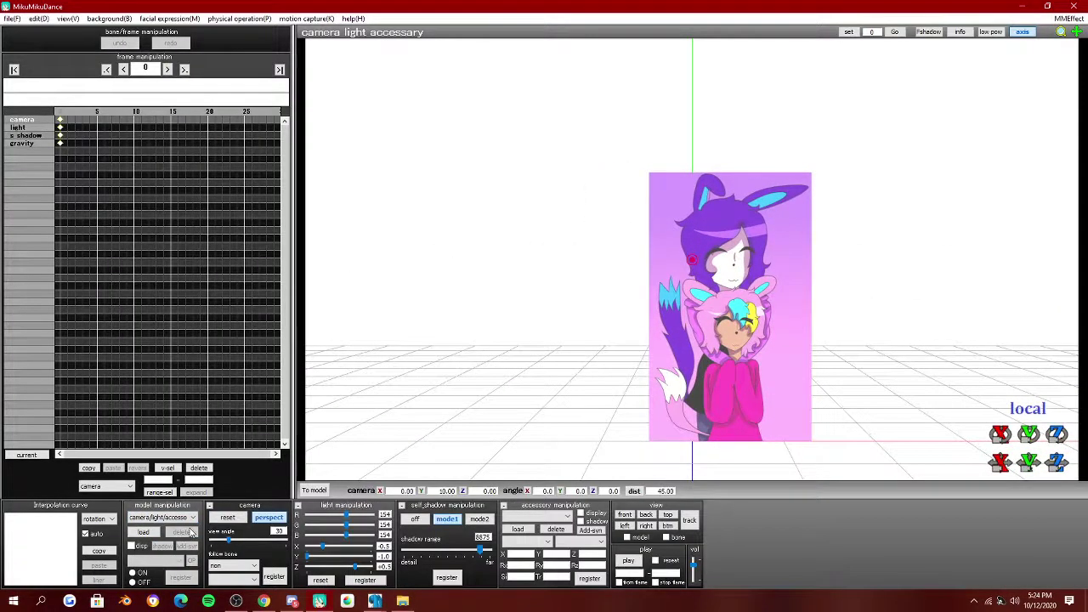
left_click(235, 601)
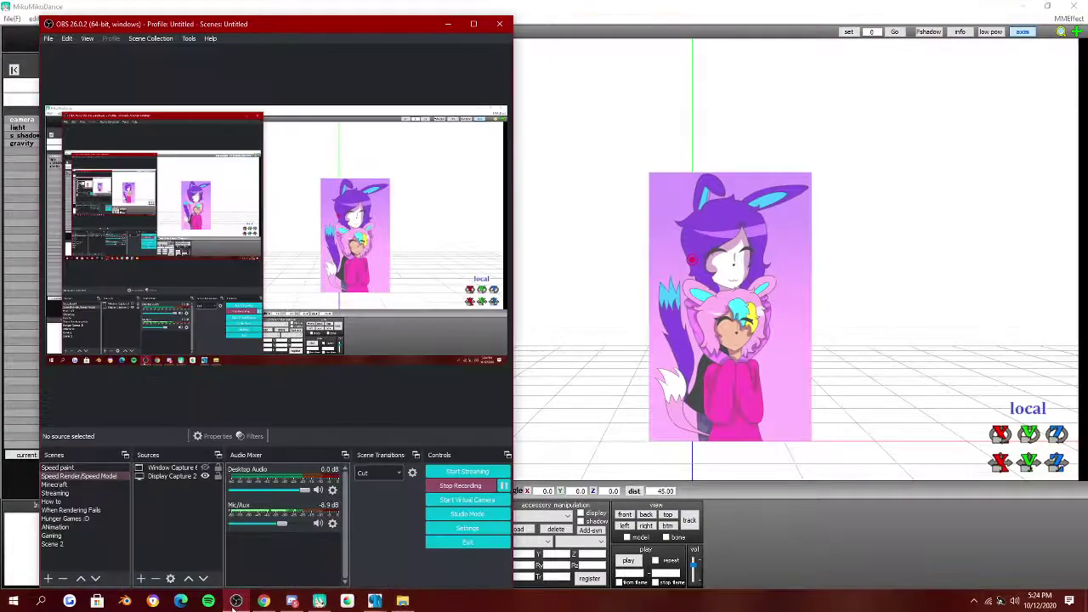